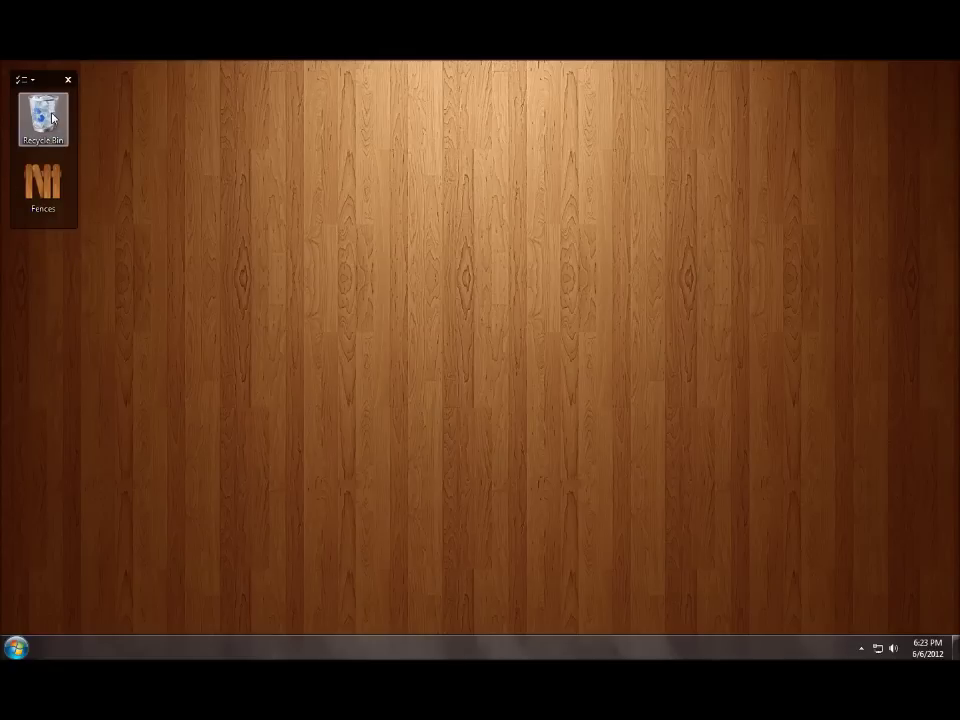
# - Turn off the quick-hide exclusion for the fence holding the Recycle Bin and test quick-hide on the whole desktop
pyautogui.doubleClick(317, 429)
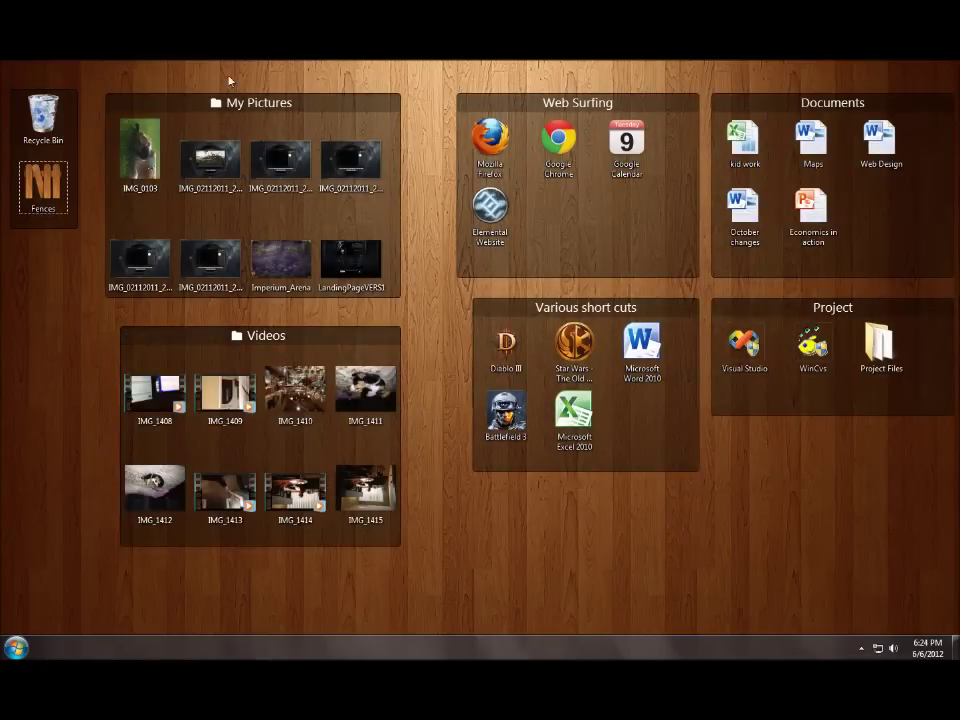
pyautogui.rightClick(70, 154)
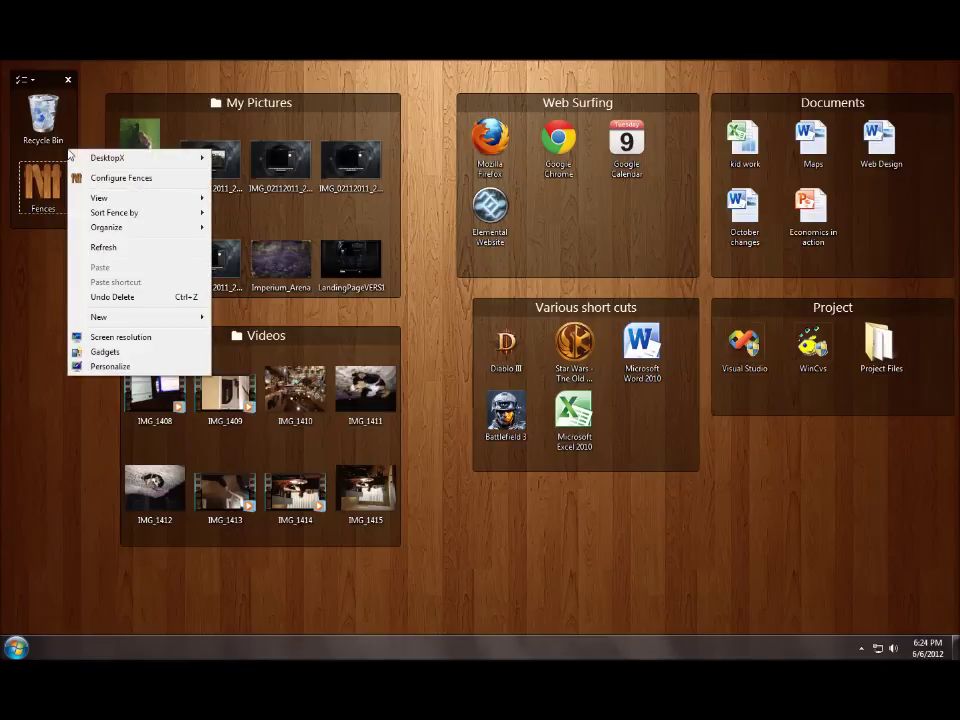
pyautogui.moveTo(122, 197)
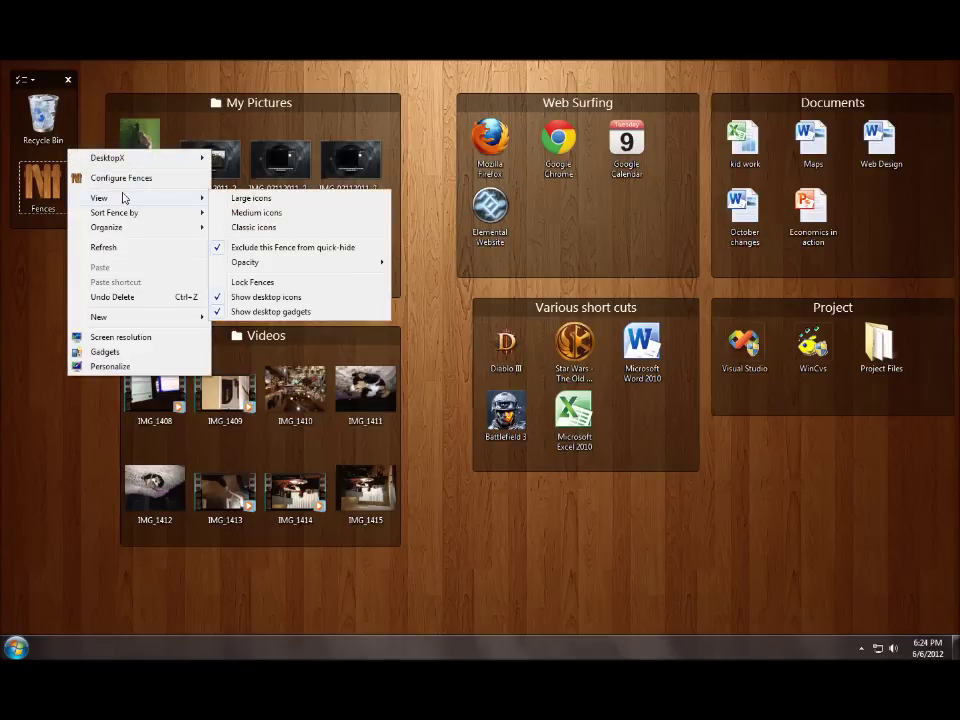
pyautogui.click(281, 211)
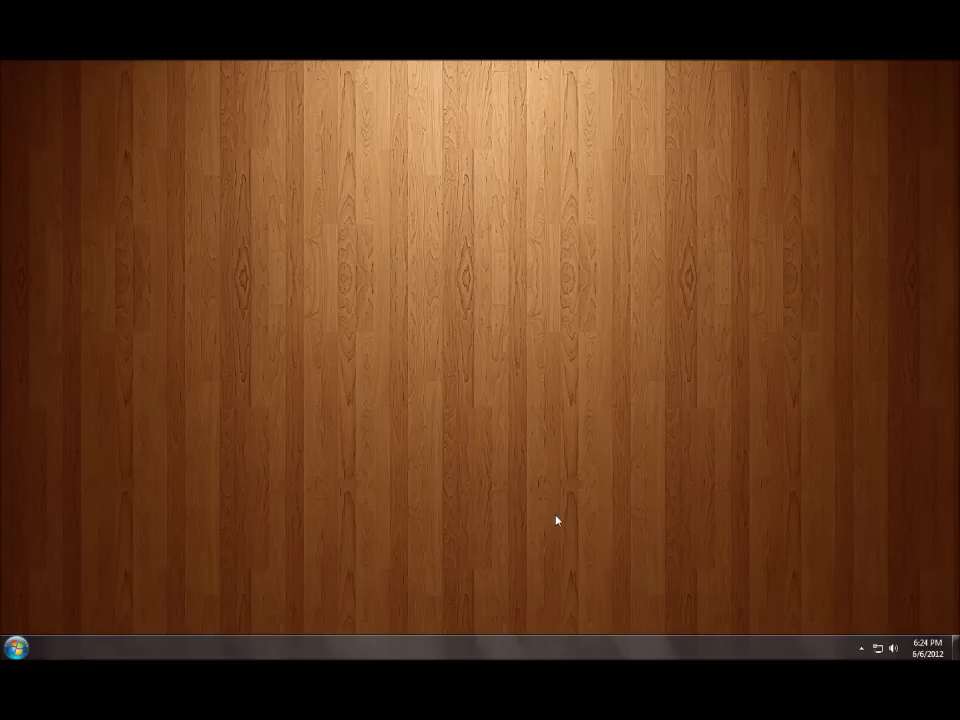
pyautogui.doubleClick(489, 523)
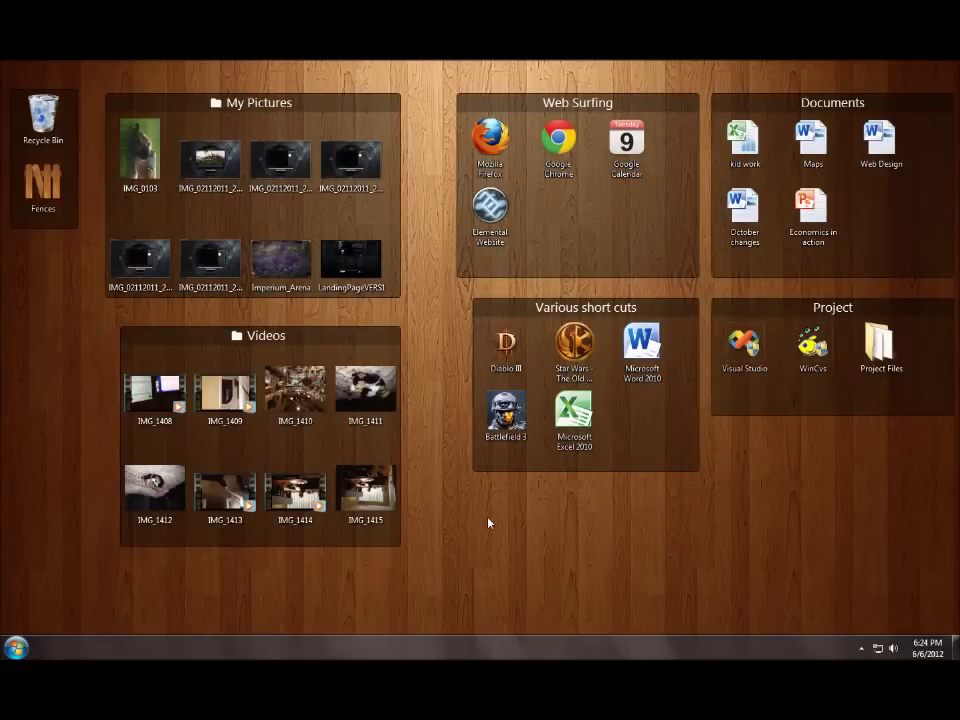
# - Move the My Pictures fence slightly so its left edge aligns with the Videos fence below
pyautogui.moveTo(324, 106)
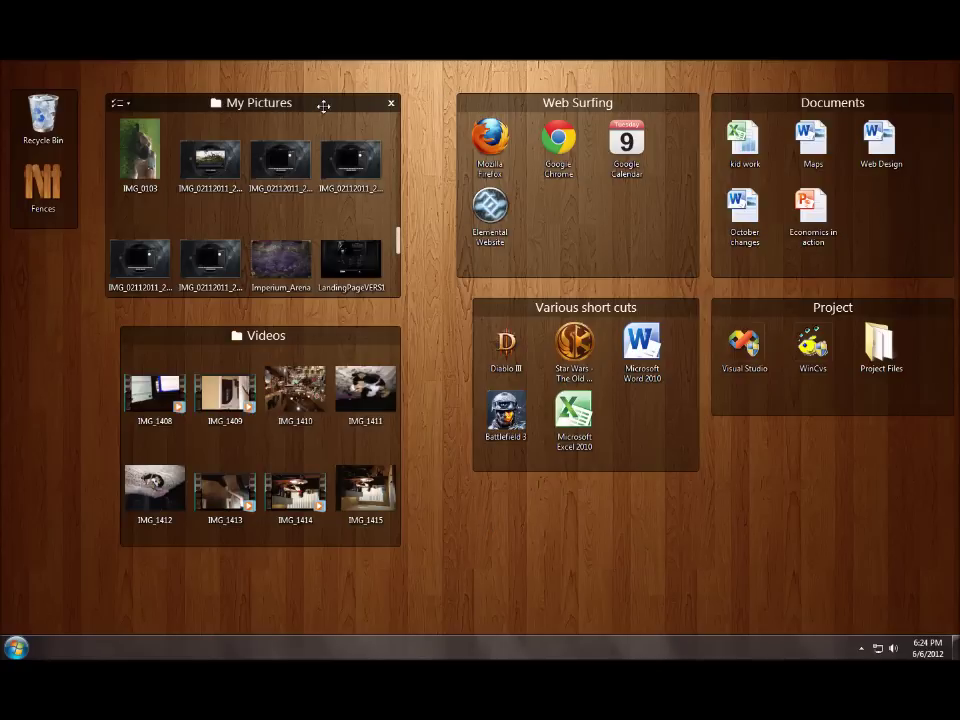
pyautogui.moveTo(324, 106); pyautogui.dragTo(339, 106)
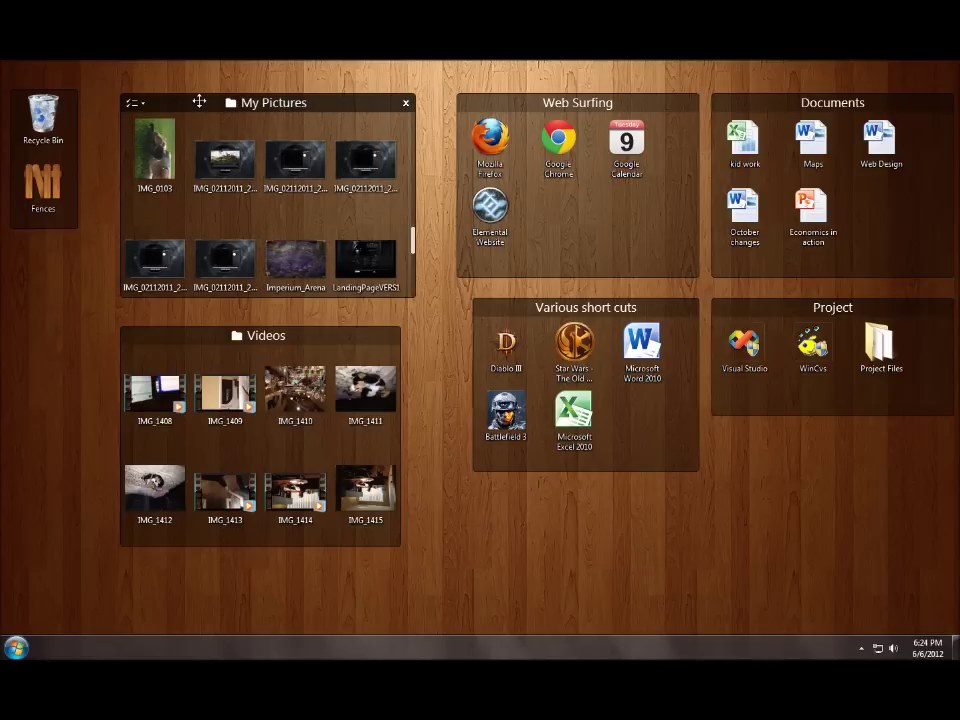
# - Browse the My Pictures fence, opening the Family Pictures folder from it and closing the folder window again
pyautogui.moveTo(176, 101)
pyautogui.moveTo(414, 240); pyautogui.dragTo(412, 122)
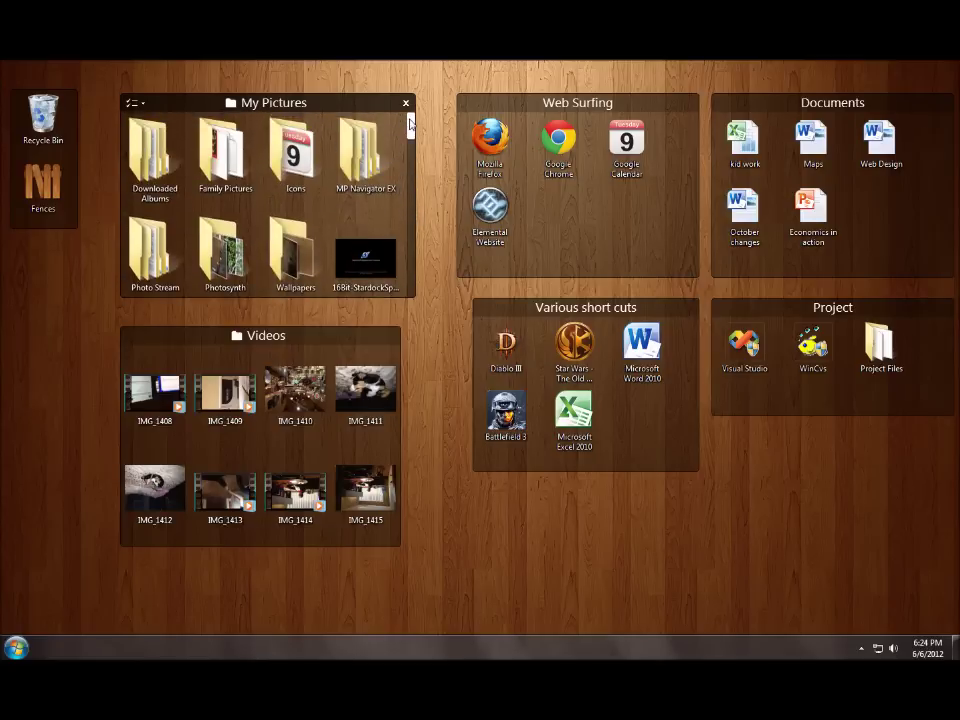
pyautogui.doubleClick(228, 168)
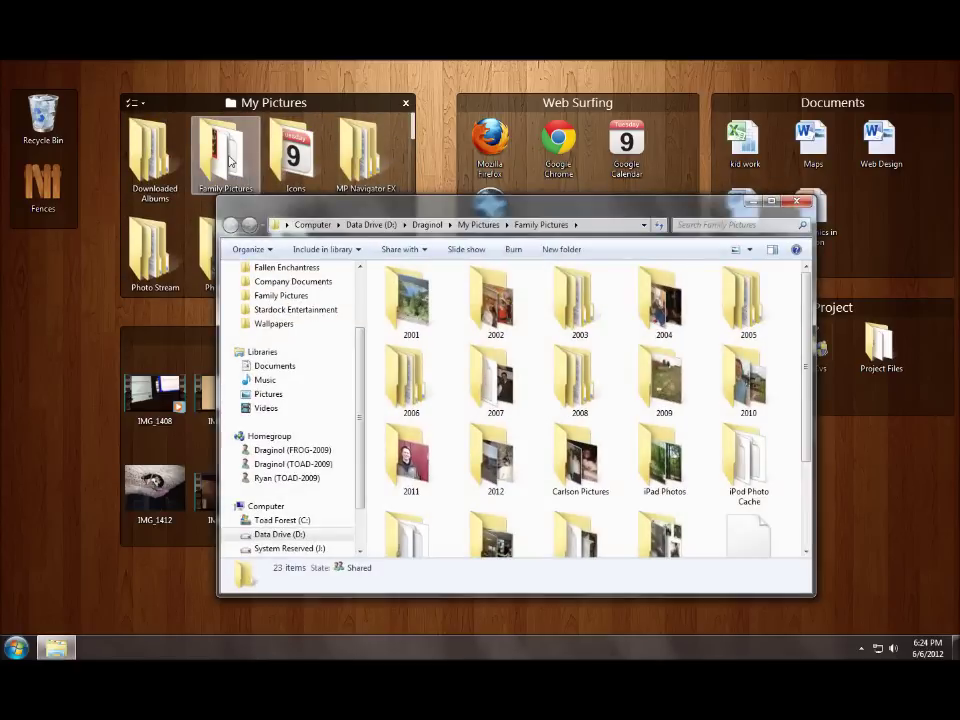
pyautogui.hotkey('alt', 'F4')
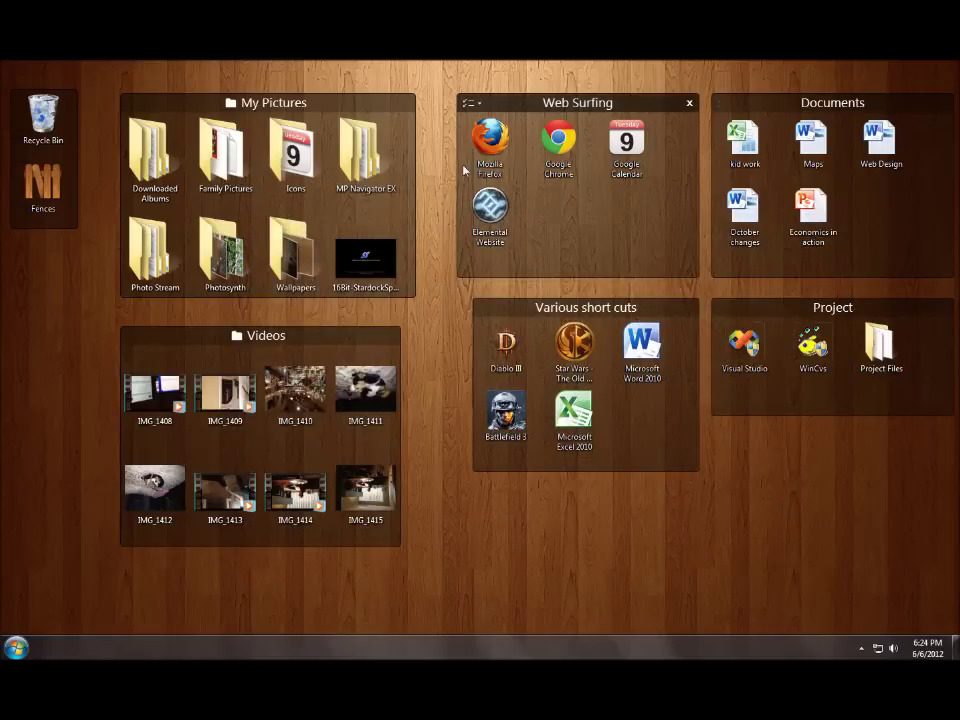
pyautogui.moveTo(418, 153); pyautogui.dragTo(422, 202)
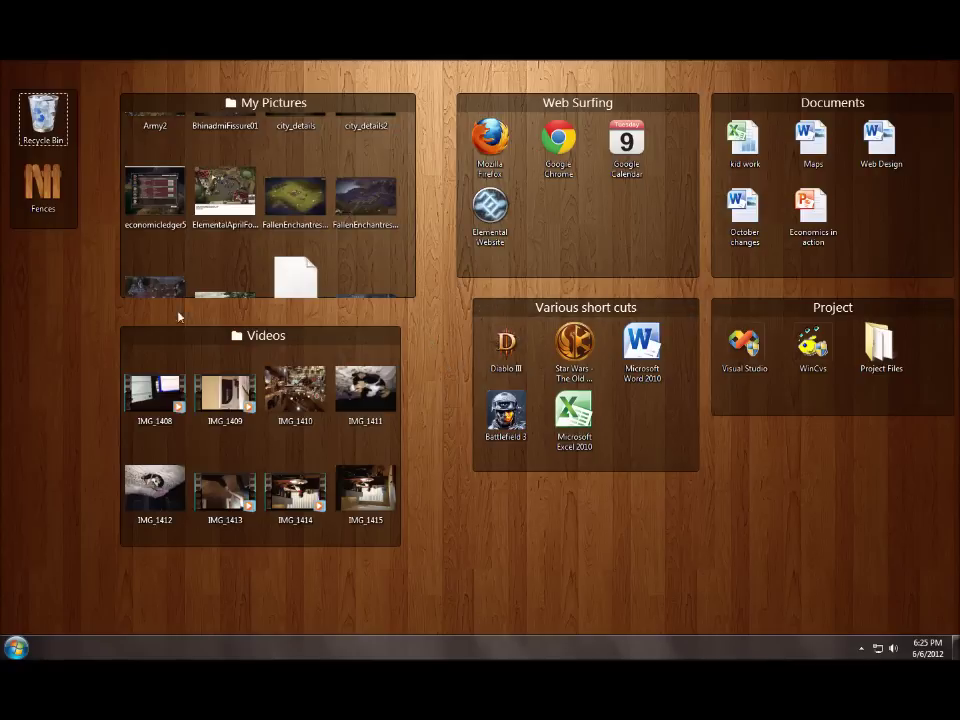
# - Flip through the desktop pages and stop on the one with the Fallen Enchantress, Elemental and Game fences
pyautogui.moveTo(2, 312); pyautogui.dragTo(657, 223)
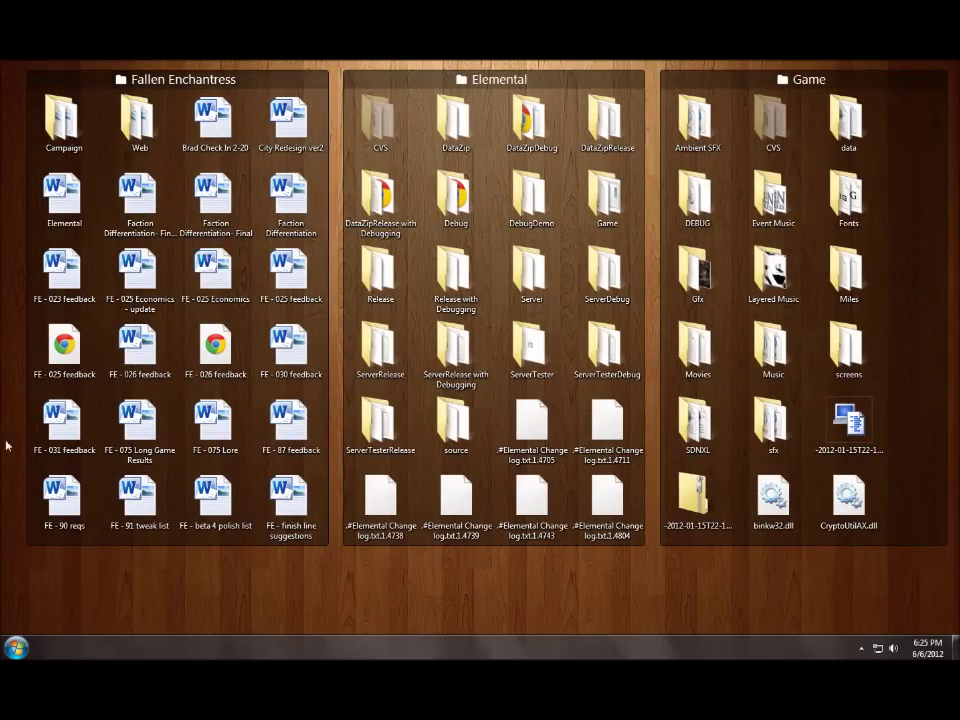
pyautogui.moveTo(6, 446); pyautogui.dragTo(776, 334)
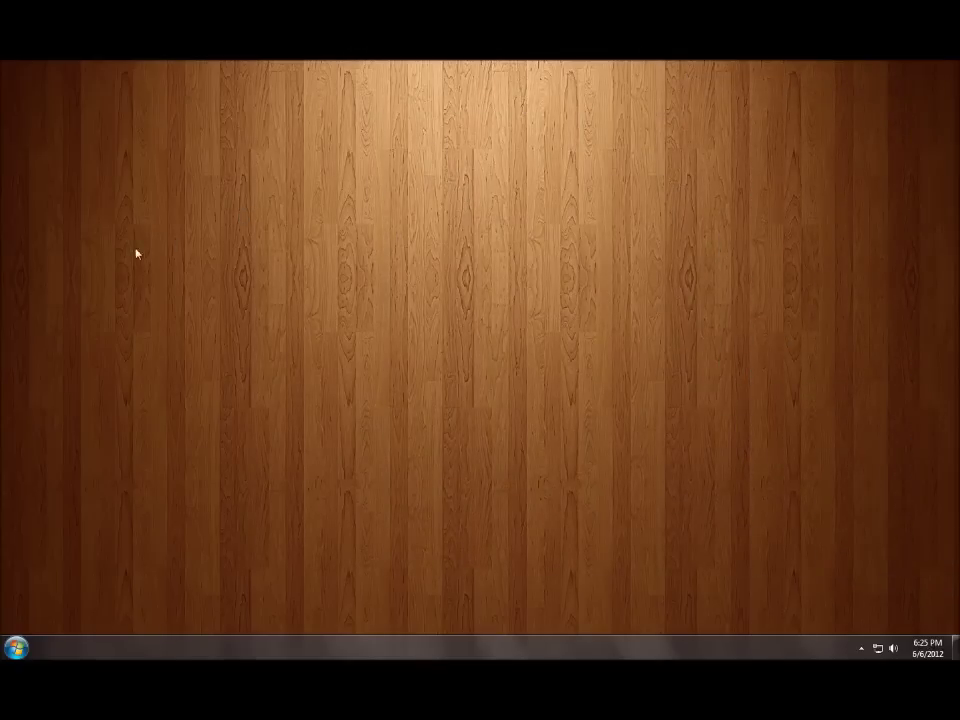
pyautogui.moveTo(700, 285); pyautogui.dragTo(9, 272)
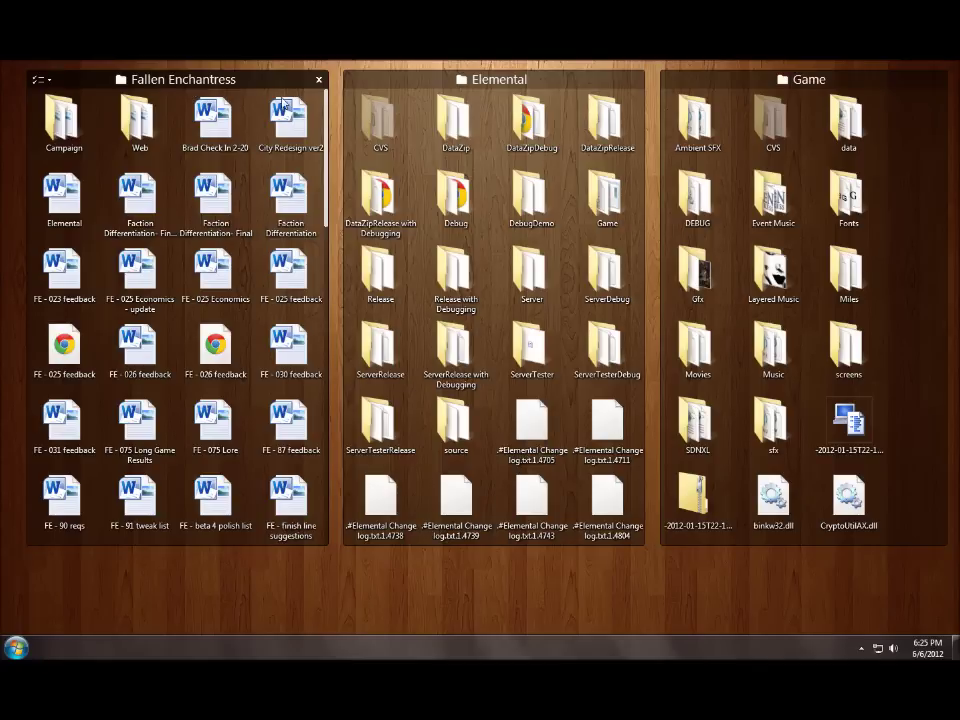
# - Move the FE - 030 feedback document from the Fallen Enchantress fence into the Elemental fence and back again
pyautogui.moveTo(285, 118); pyautogui.dragTo(324, 133)
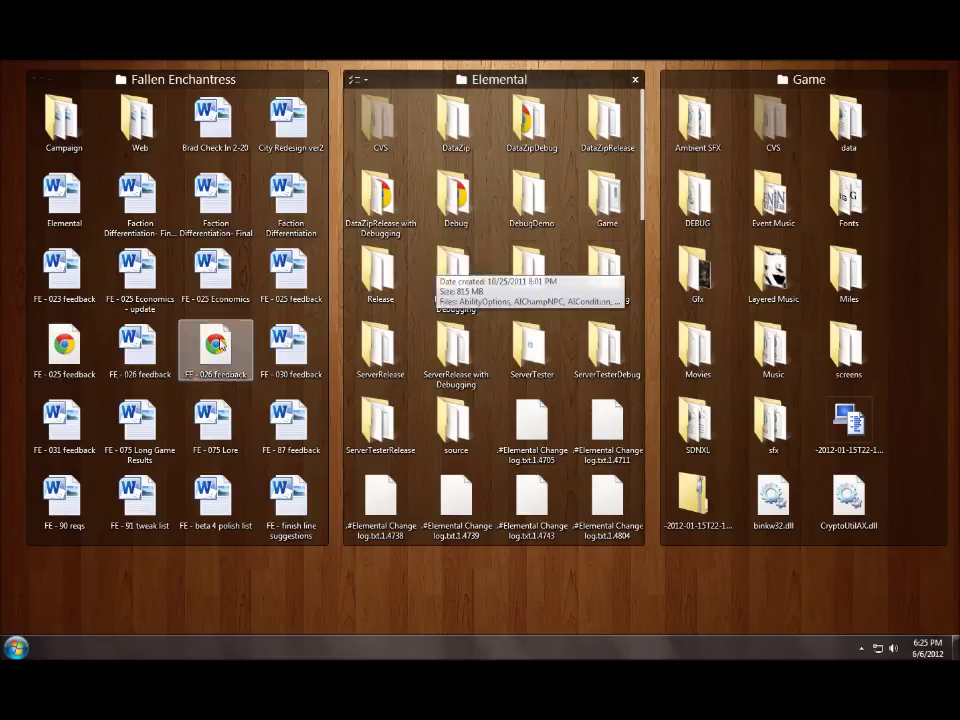
pyautogui.moveTo(289, 341); pyautogui.dragTo(490, 318)
pyautogui.moveTo(578, 515); pyautogui.dragTo(262, 397)
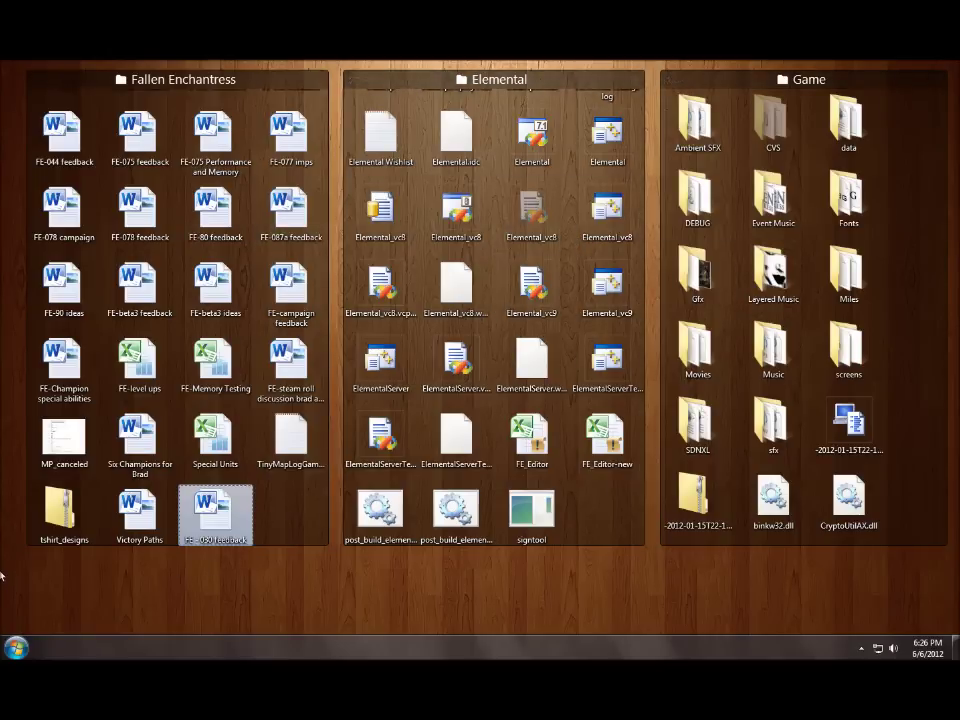
# - Go to the desktop page with the Downloads fence and switch that fence to the List view
pyautogui.moveTo(210, 568); pyautogui.dragTo(897, 567)
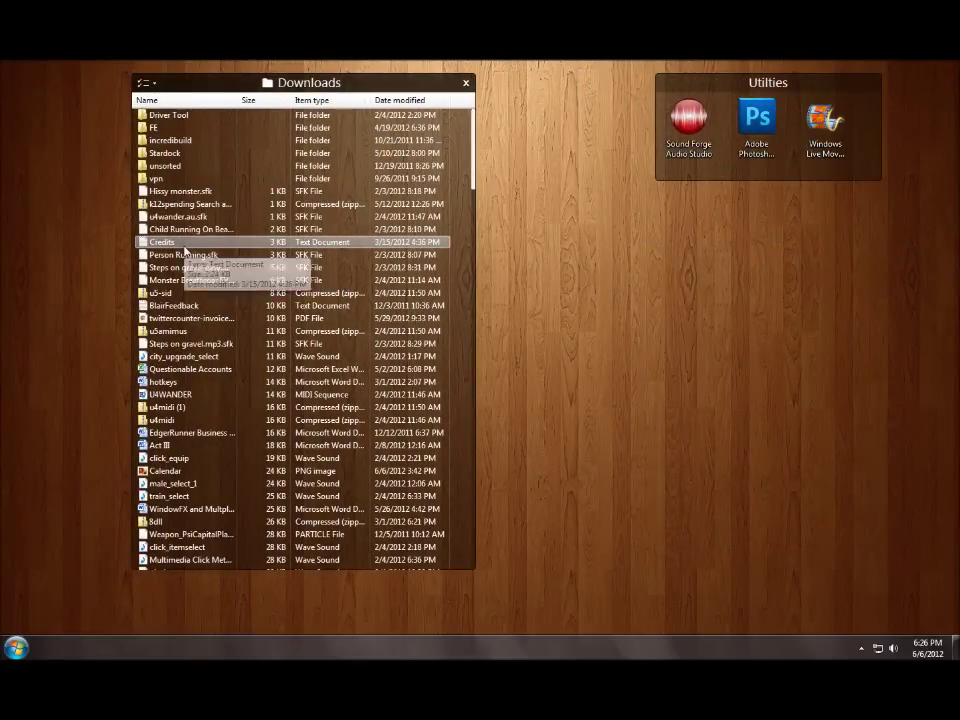
pyautogui.click(146, 84)
pyautogui.moveTo(168, 138)
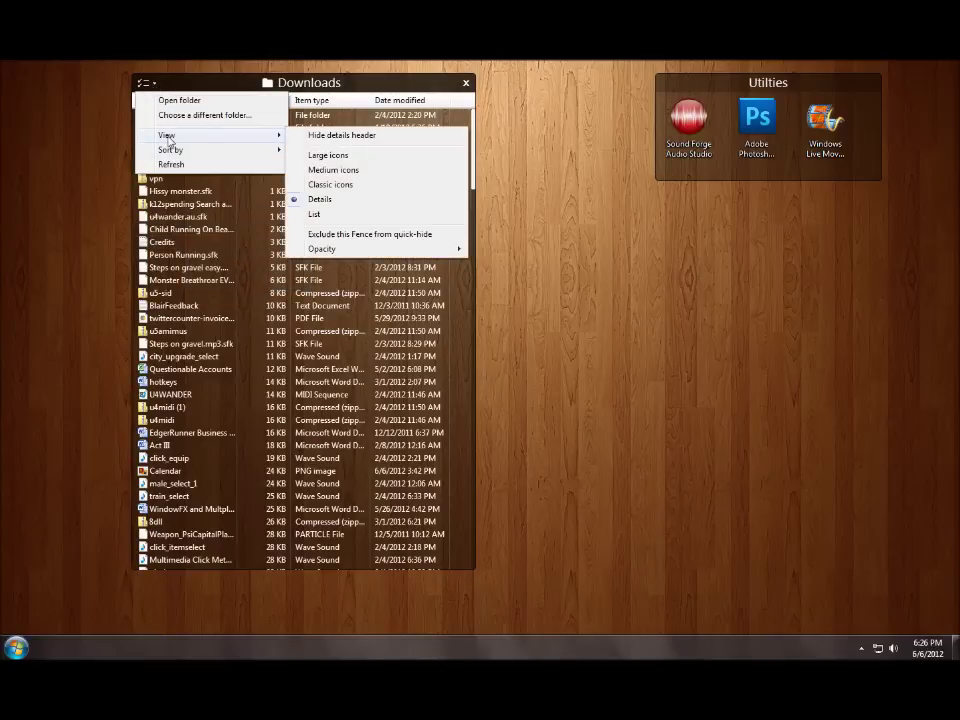
pyautogui.click(318, 214)
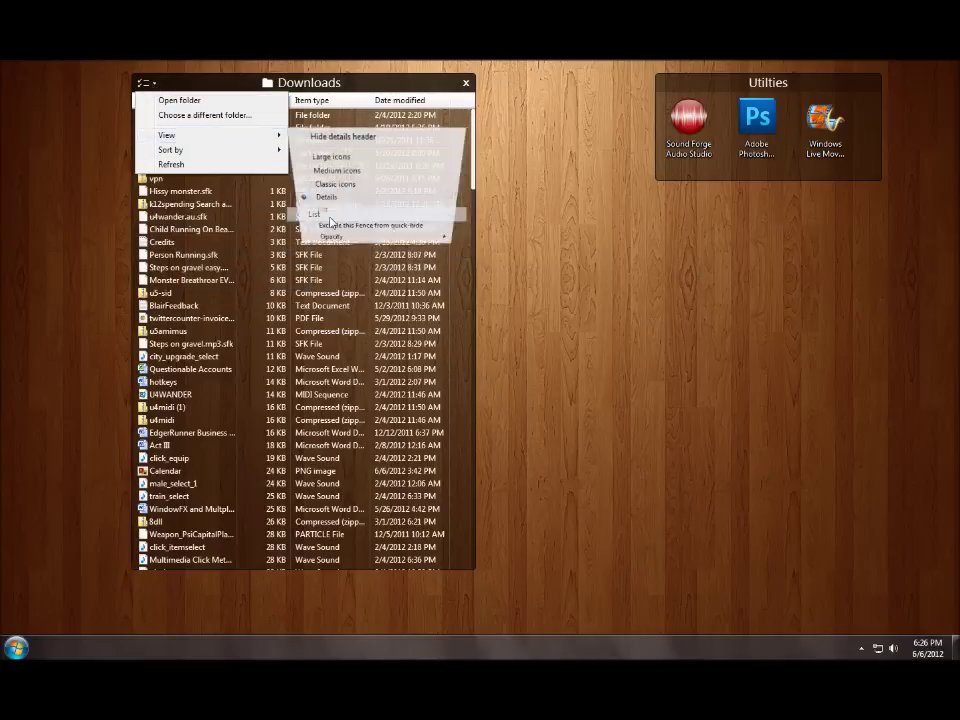
# - Show the contents of the Downloads fence as Large icons
pyautogui.click(154, 86)
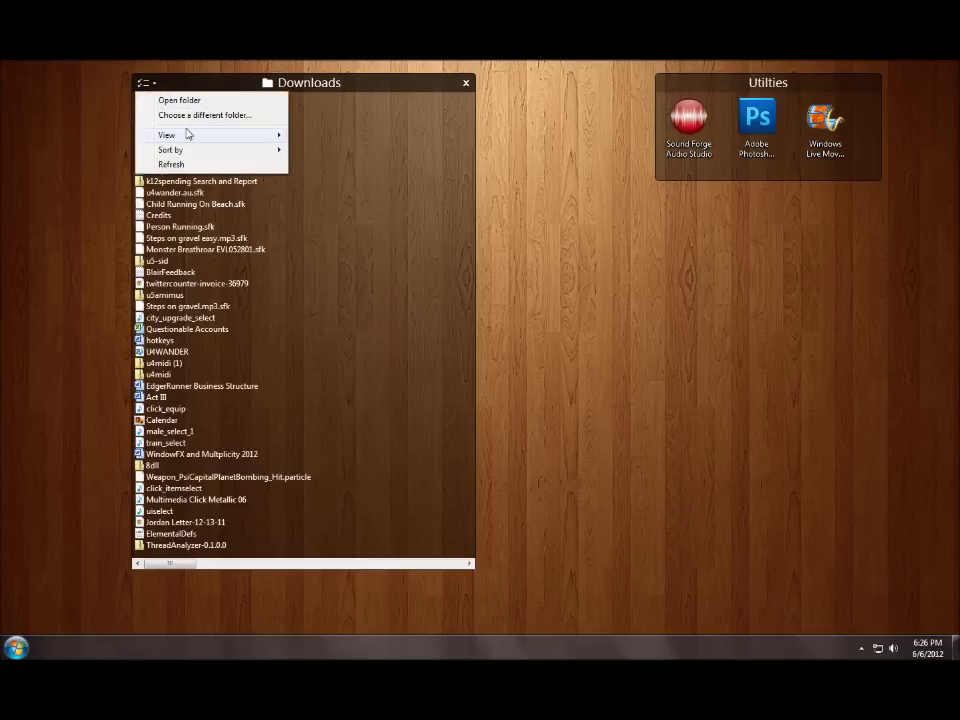
pyautogui.moveTo(184, 134)
pyautogui.click(300, 134)
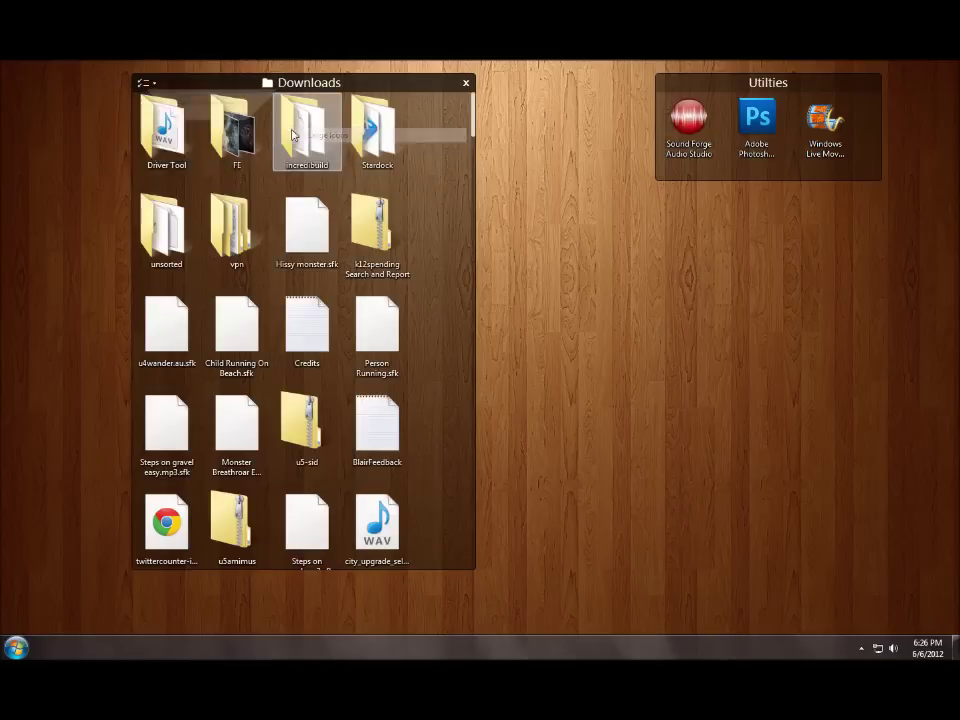
# - Set the Downloads fence to the Details view
pyautogui.click(150, 84)
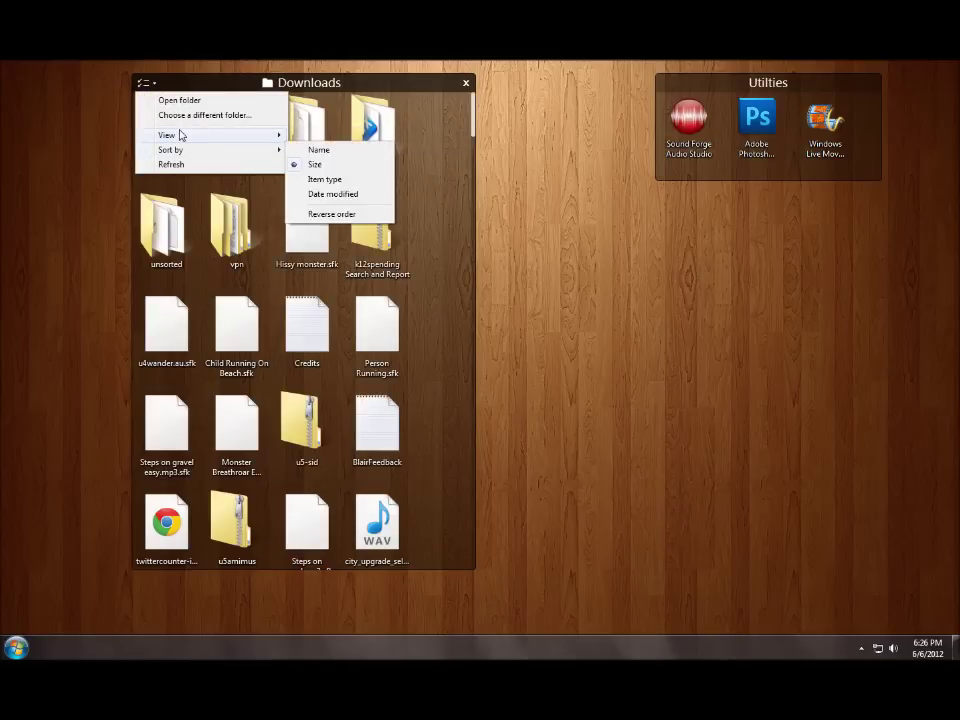
pyautogui.moveTo(180, 134)
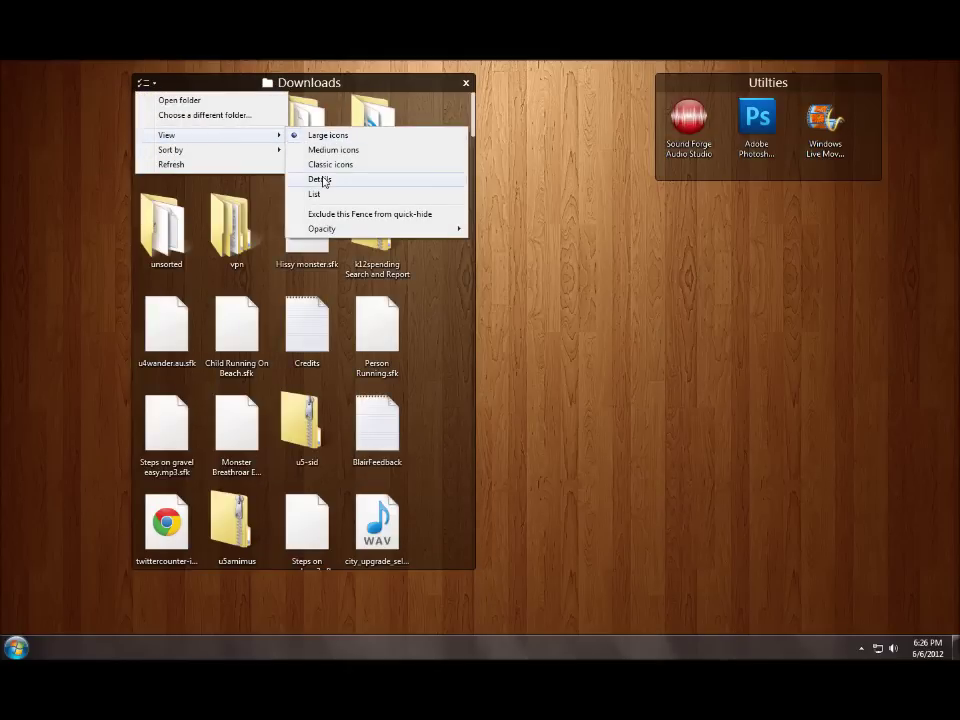
pyautogui.click(320, 179)
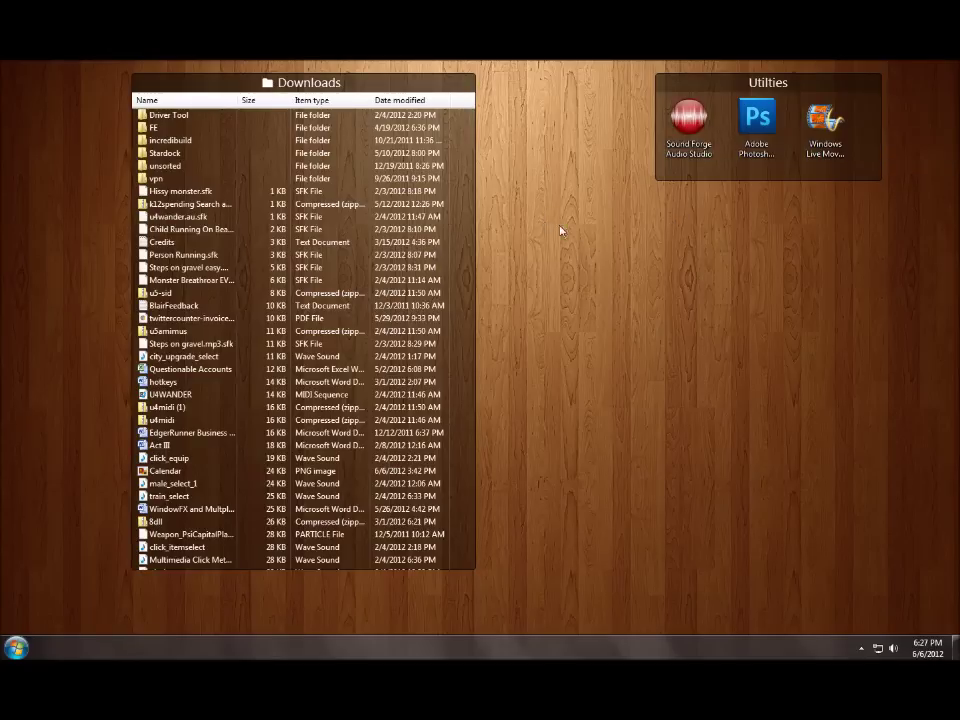
# - Create a folder view of the Stardock folder inside Downloads and position it beneath the Utilties fence
pyautogui.moveTo(551, 218); pyautogui.dragTo(822, 419)
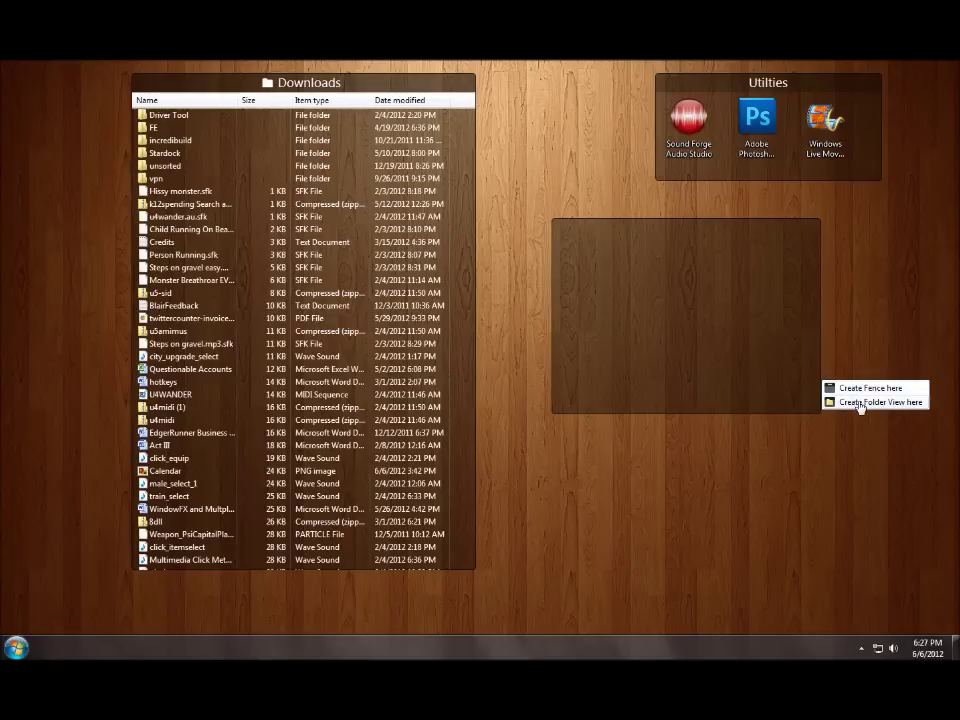
pyautogui.click(860, 402)
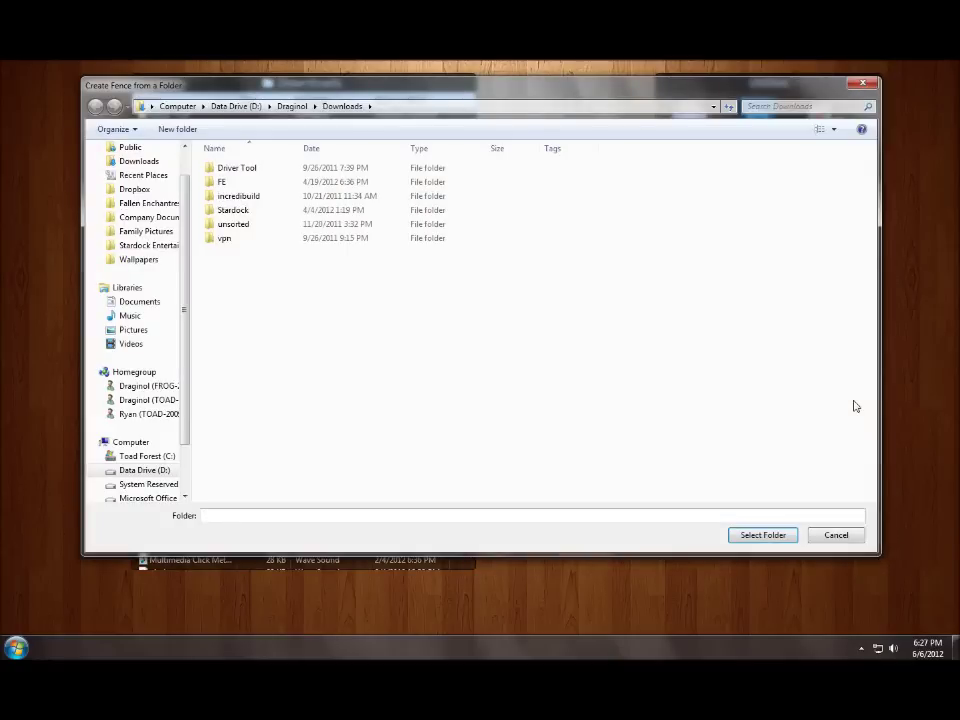
pyautogui.doubleClick(237, 212)
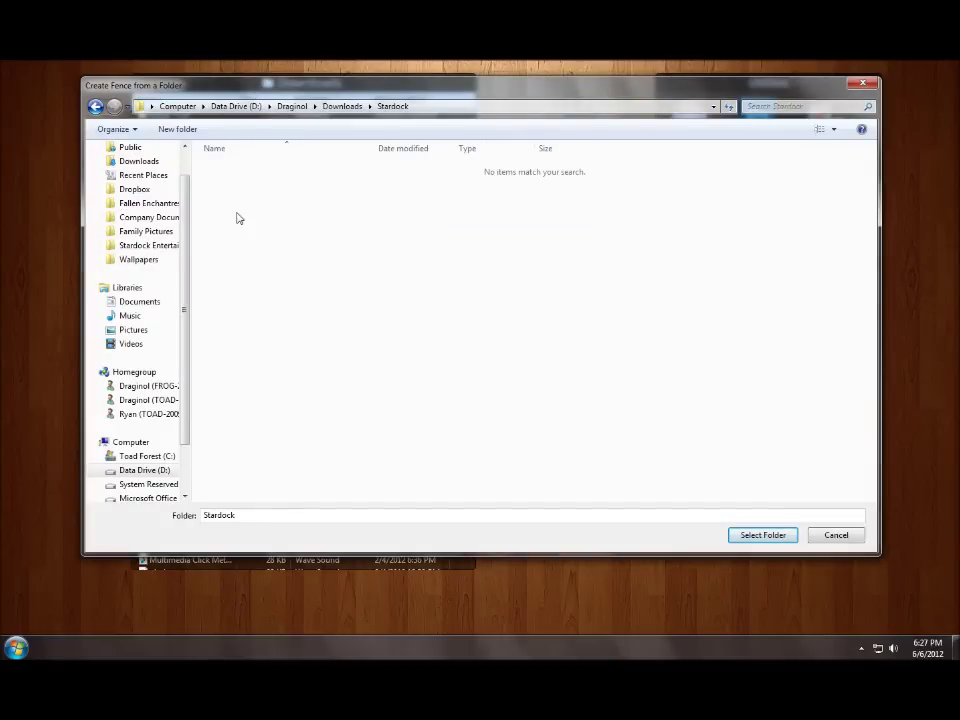
pyautogui.click(756, 537)
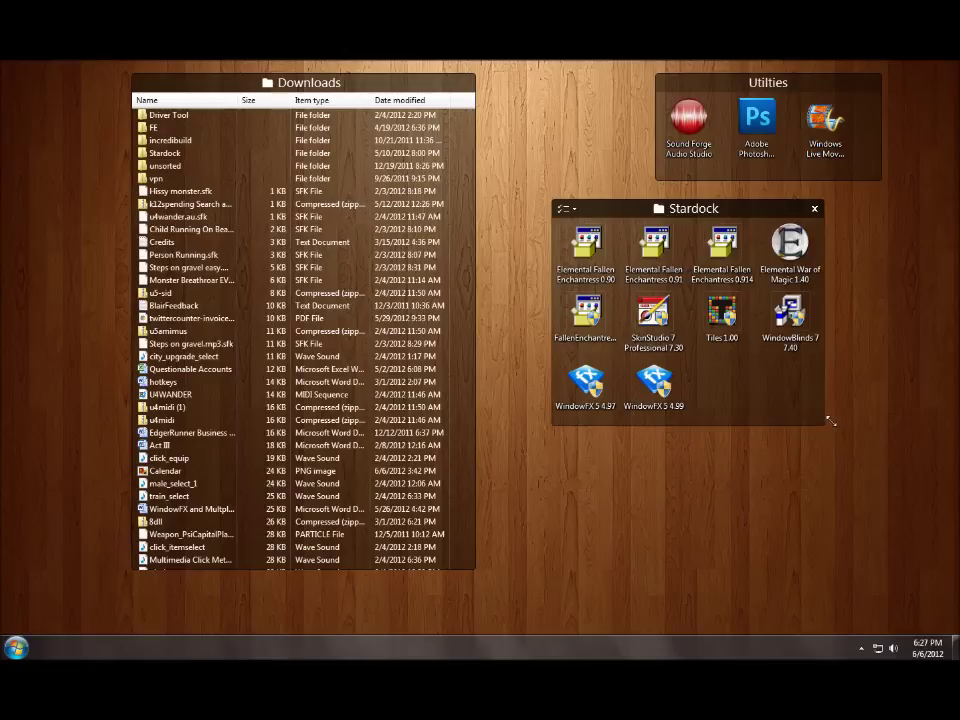
pyautogui.moveTo(640, 210); pyautogui.dragTo(666, 209)
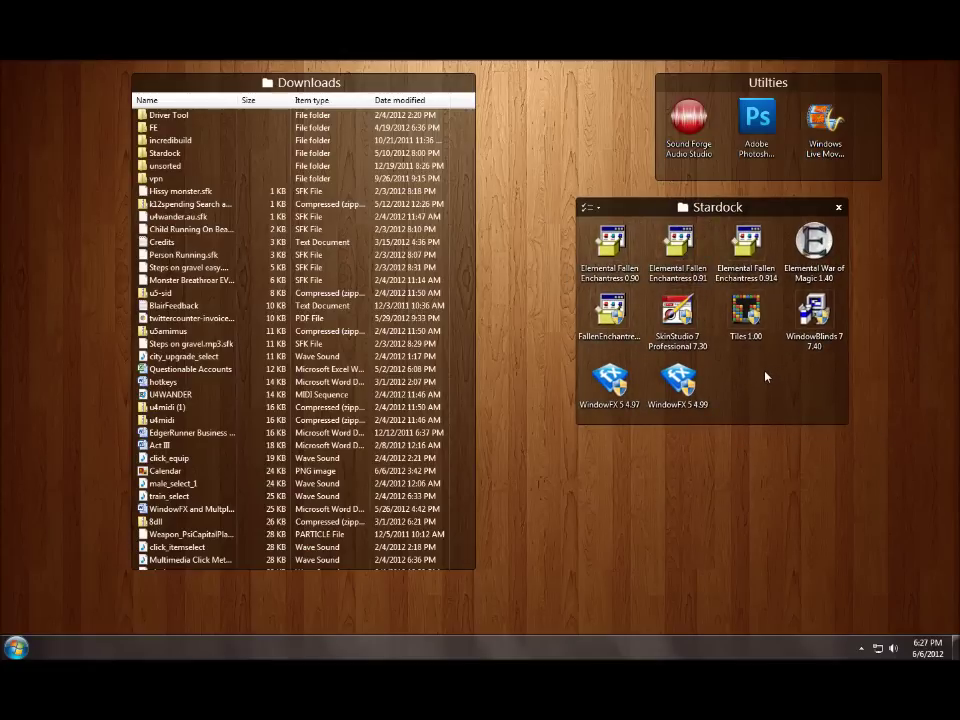
# - Create a new empty fence below the Stardock fence and title it "Thing"
pyautogui.moveTo(614, 446); pyautogui.dragTo(787, 561)
pyautogui.click(815, 536)
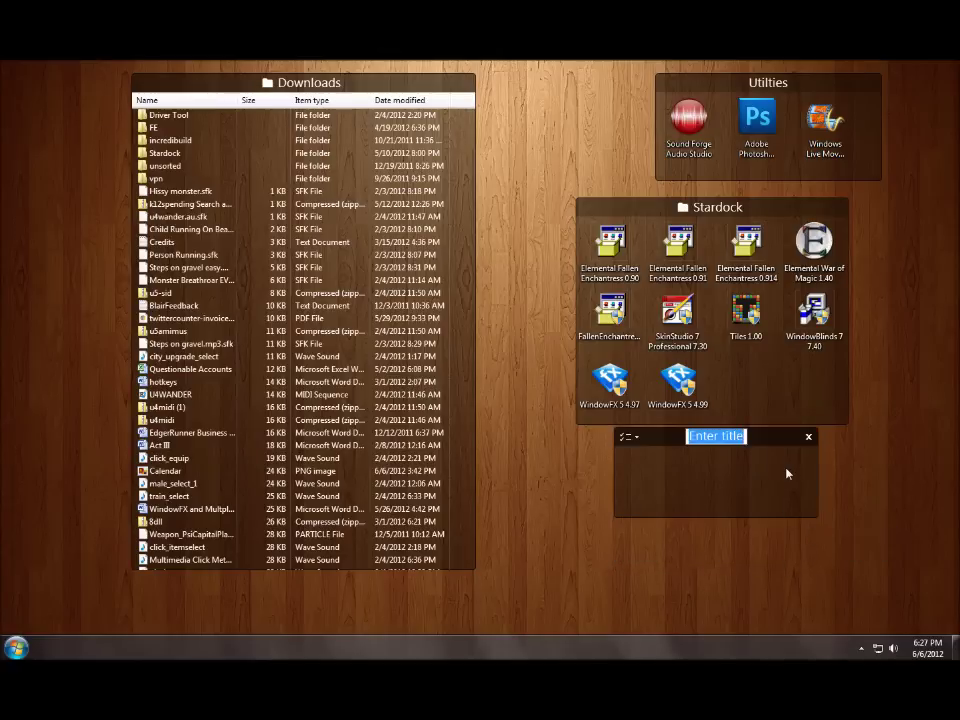
pyautogui.write('Thing')
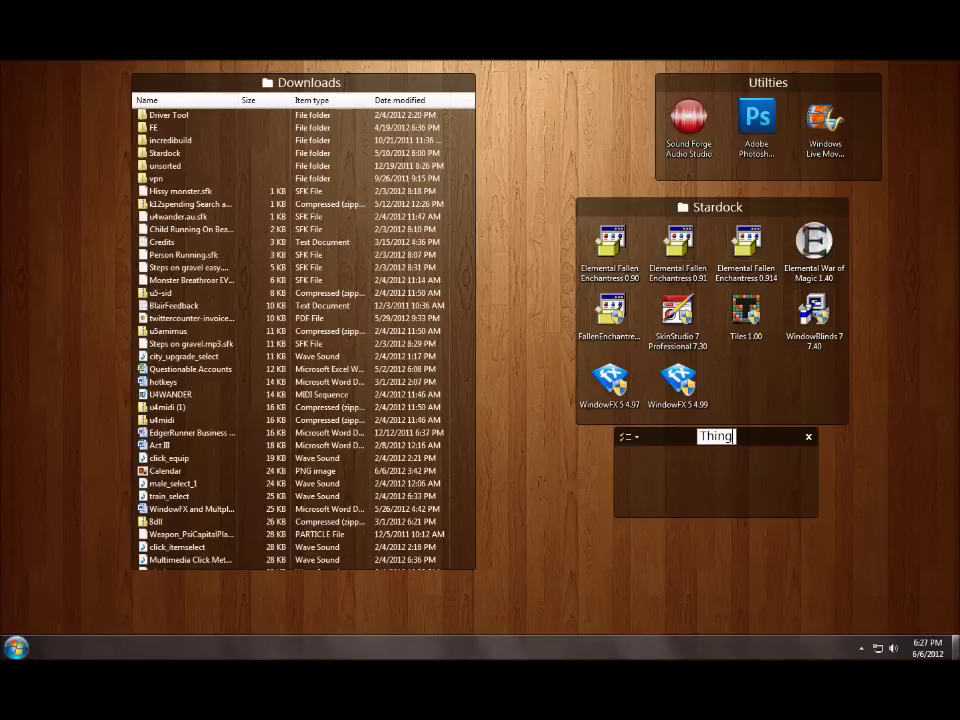
pyautogui.press('Return')
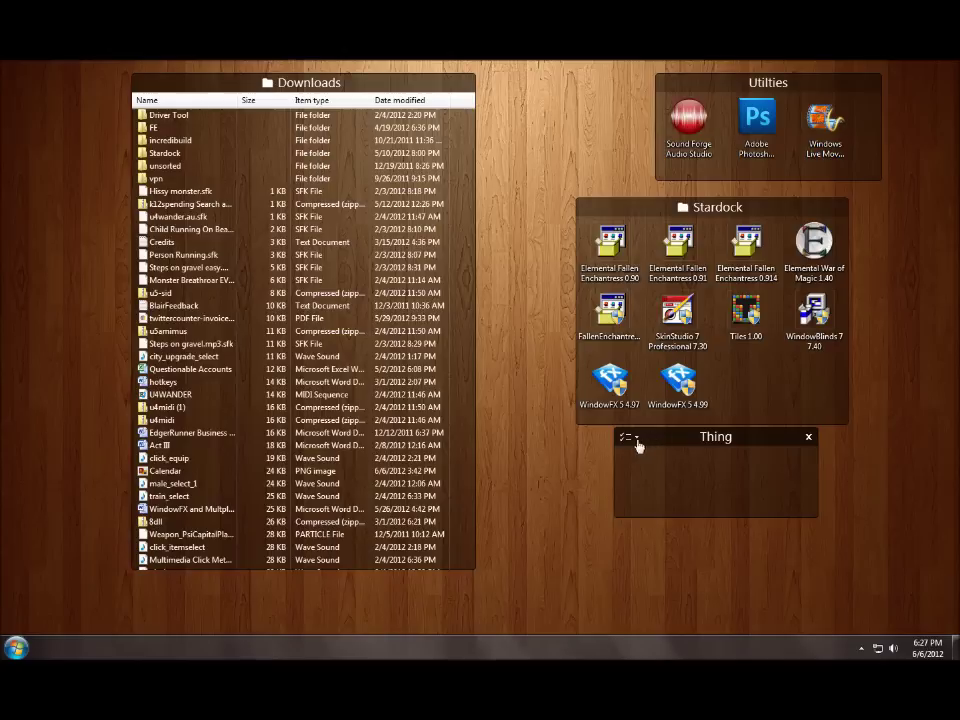
# - Look through the sorting rules available for the Thing fence and close the rules window without changing anything
pyautogui.click(631, 441)
pyautogui.moveTo(634, 504)
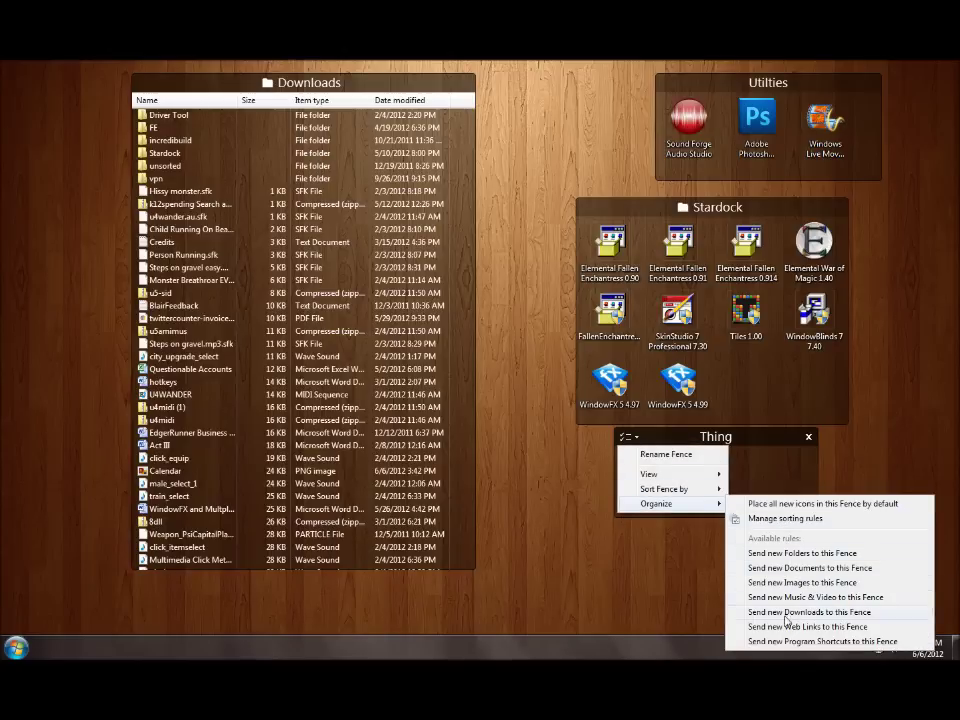
pyautogui.click(779, 520)
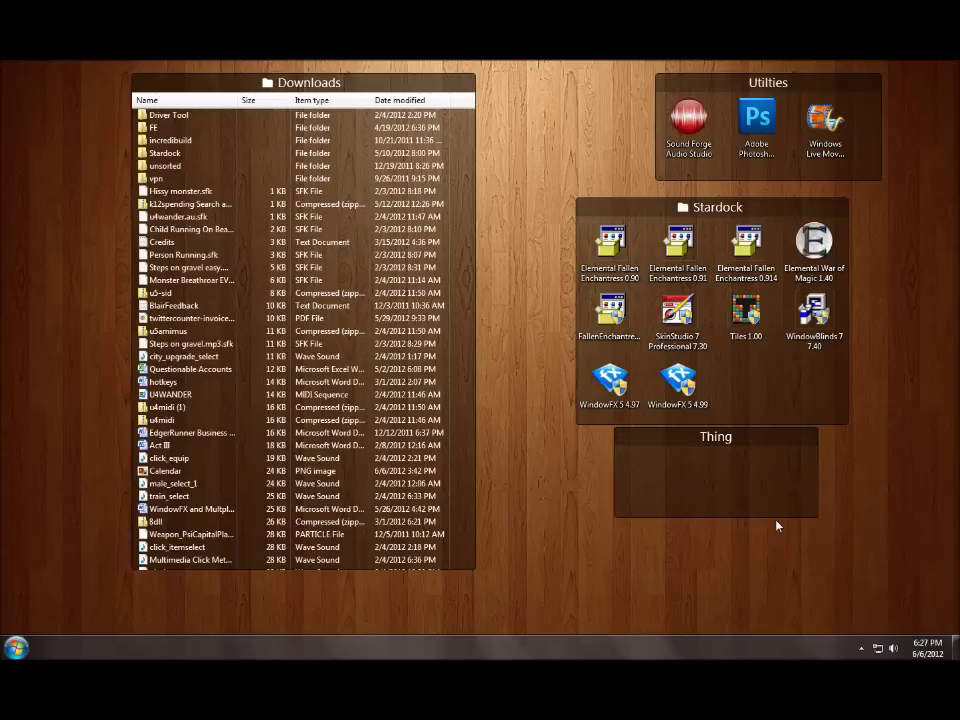
pyautogui.scroll(-3, 439, 373)
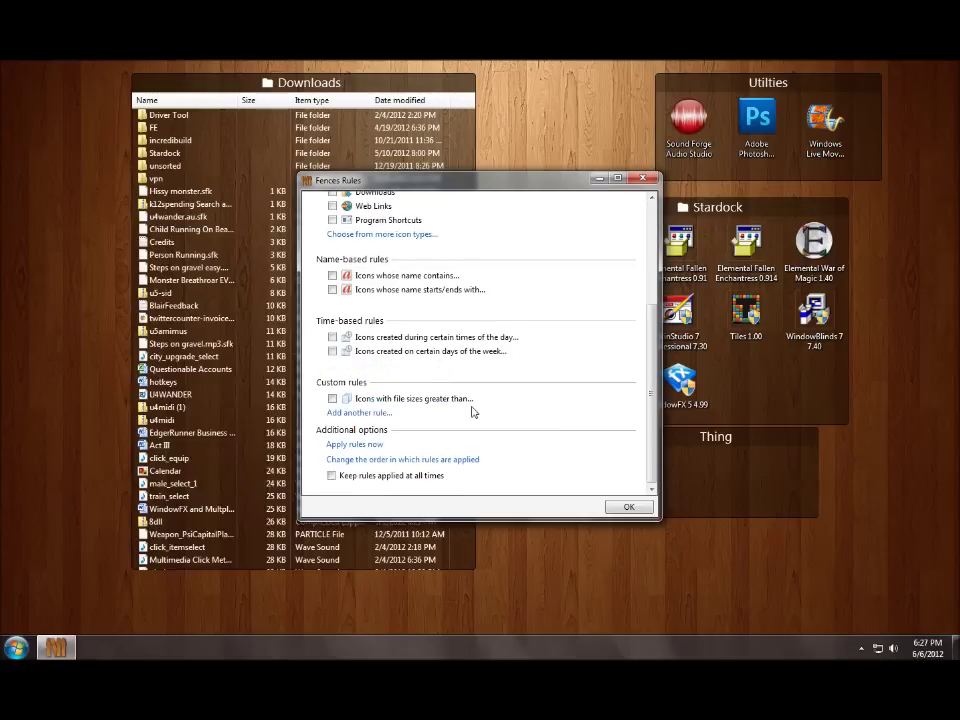
pyautogui.scroll(3, 480, 408)
pyautogui.click(643, 178)
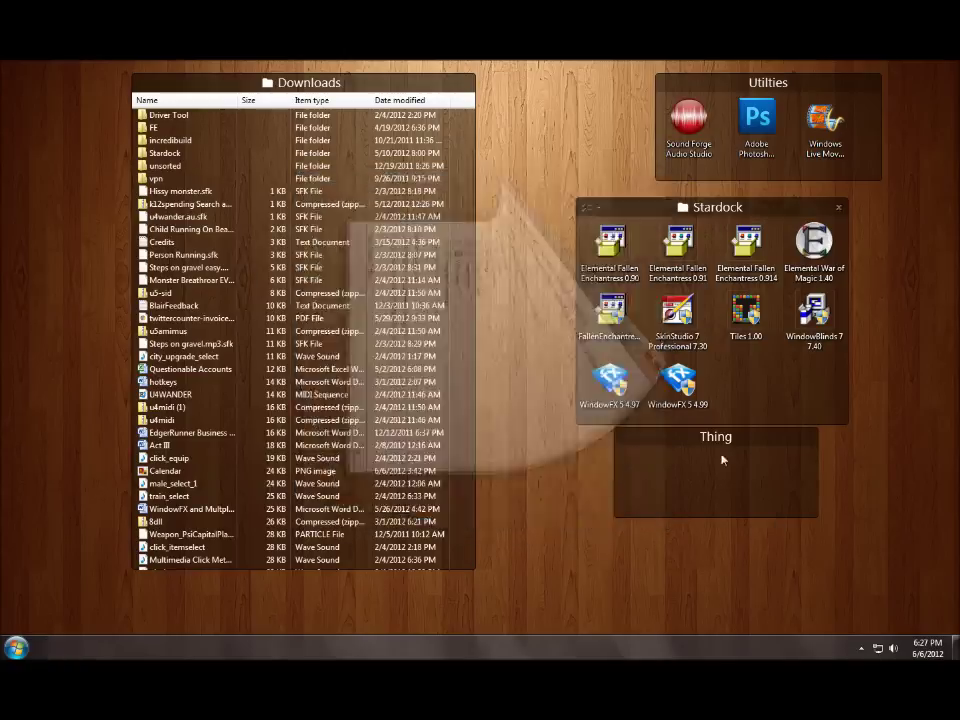
# - Move the Thing fence slightly lower and return to the desktop page with the My Pictures fence
pyautogui.moveTo(750, 441); pyautogui.dragTo(750, 463)
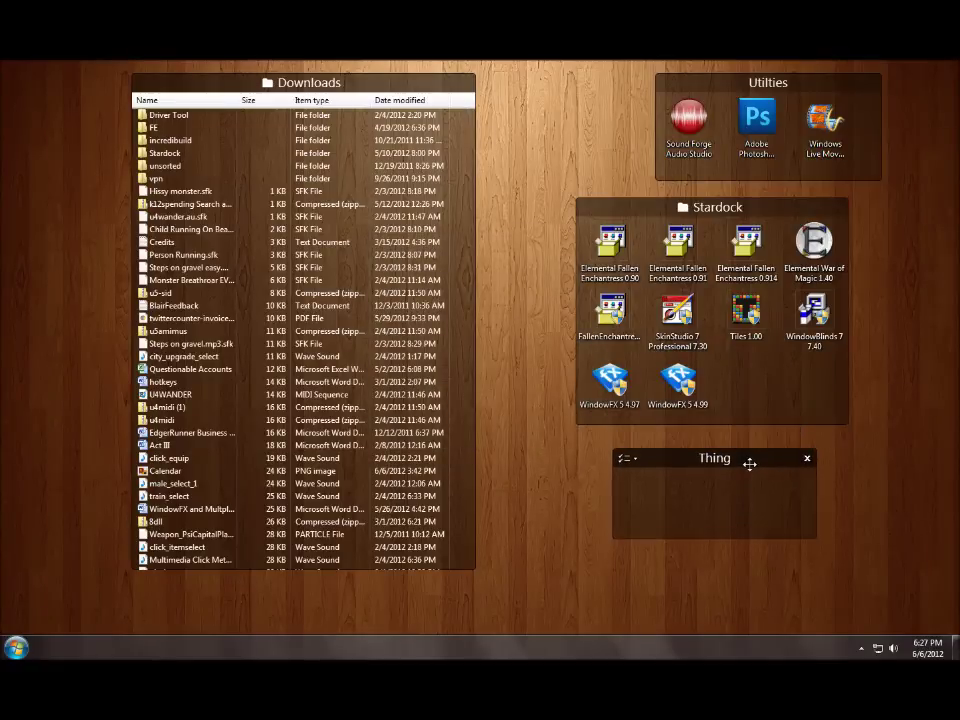
pyautogui.moveTo(900, 160); pyautogui.dragTo(2, 150)
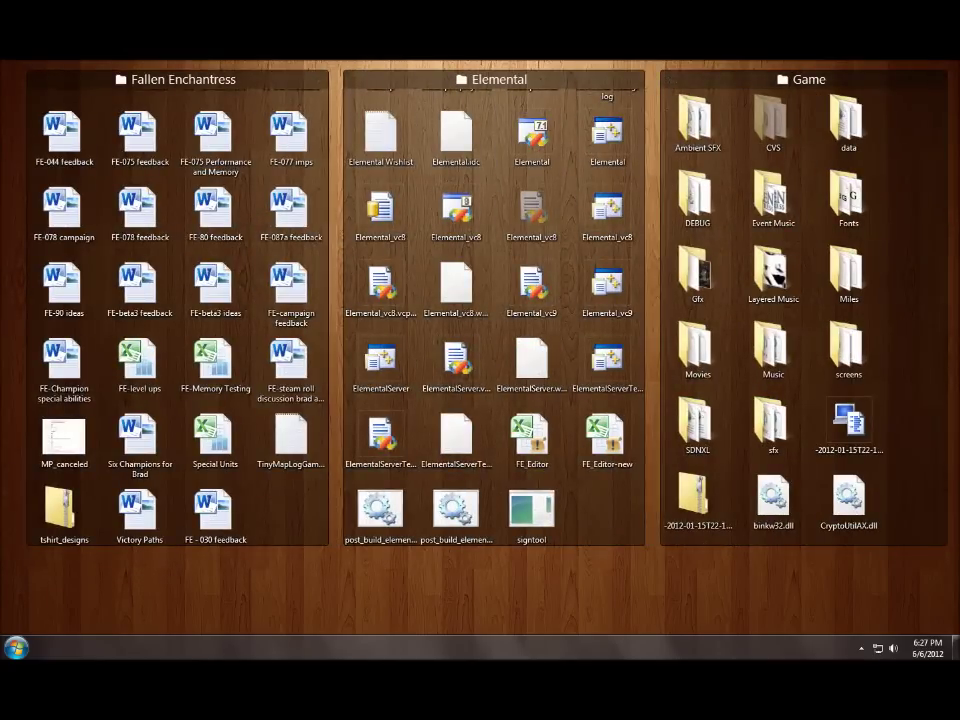
pyautogui.moveTo(915, 188); pyautogui.dragTo(80, 142)
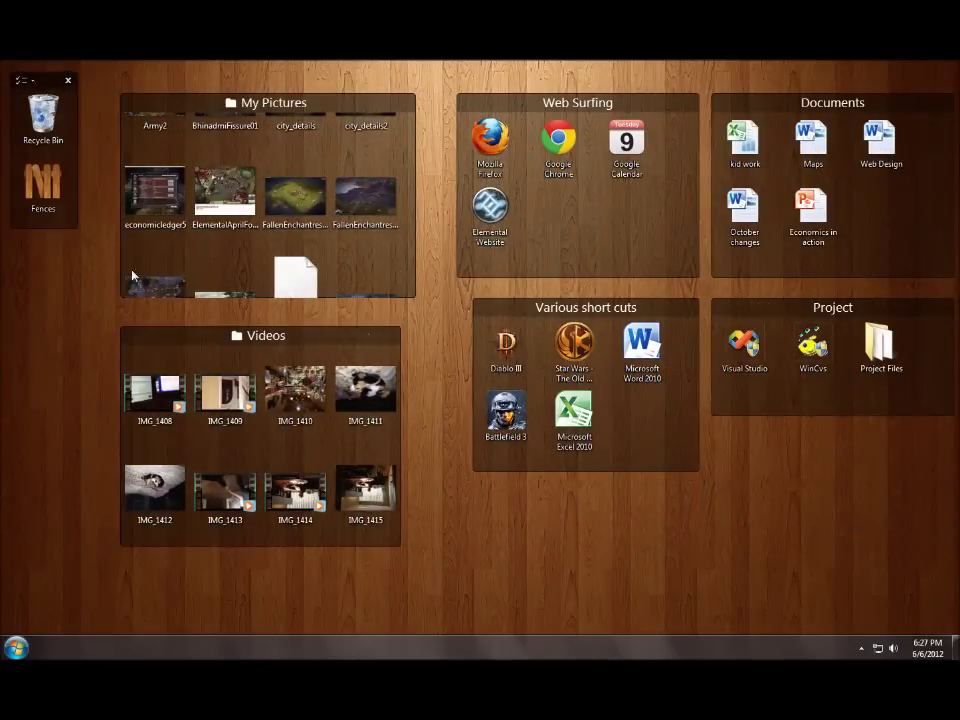